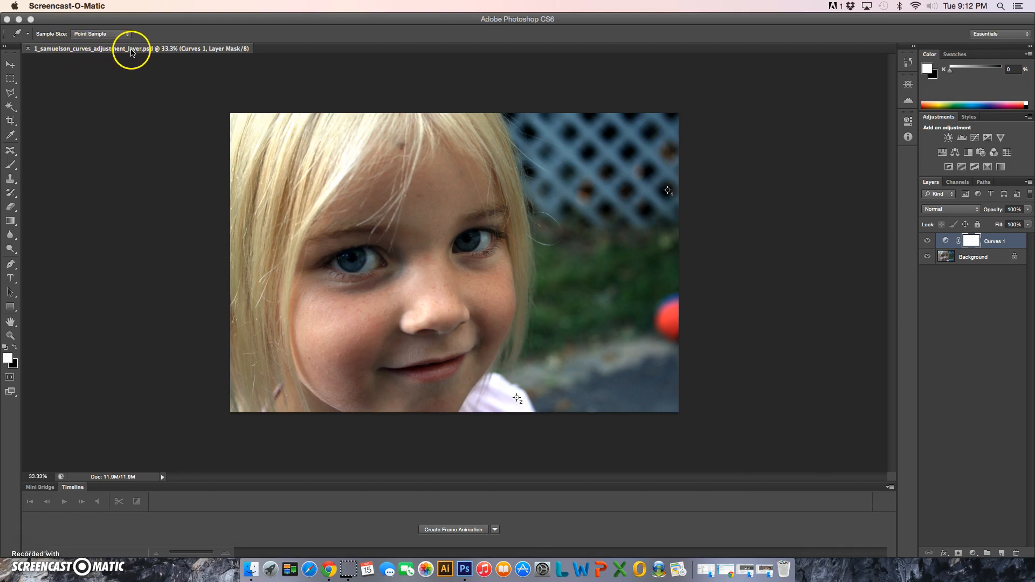
# Step: Save the document as a new layered Photoshop file, replacing "curves" with "hue_saturation" in its name and keeping Maximize Compatibility on
pyautogui.click(131, 91)
pyautogui.click(11, 64)
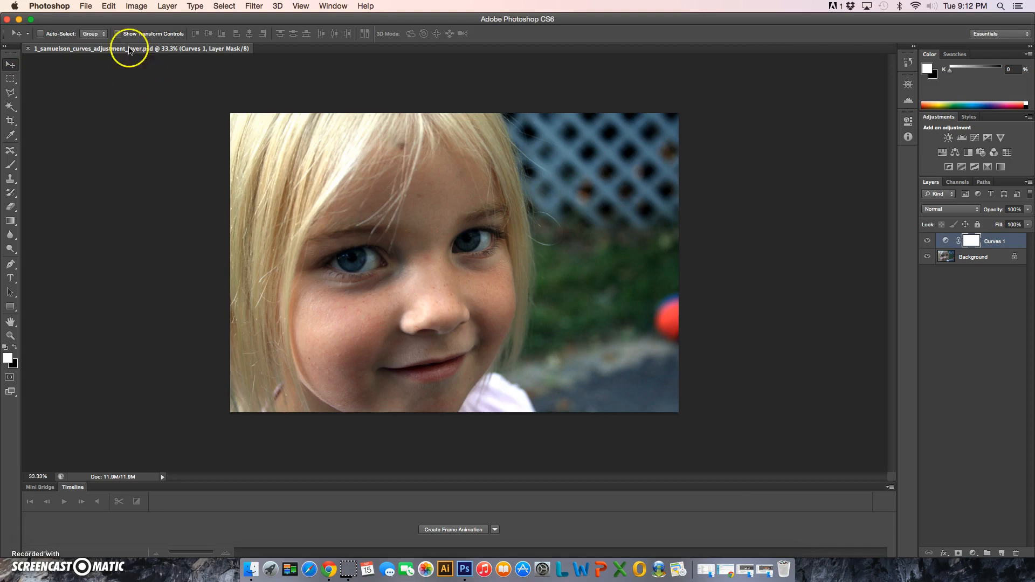
pyautogui.click(85, 6)
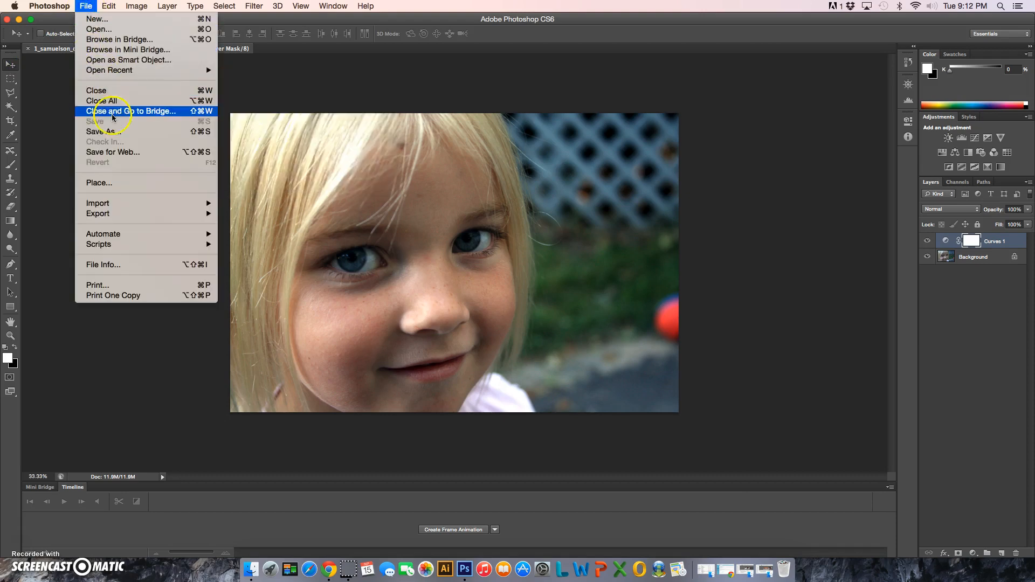
pyautogui.click(116, 132)
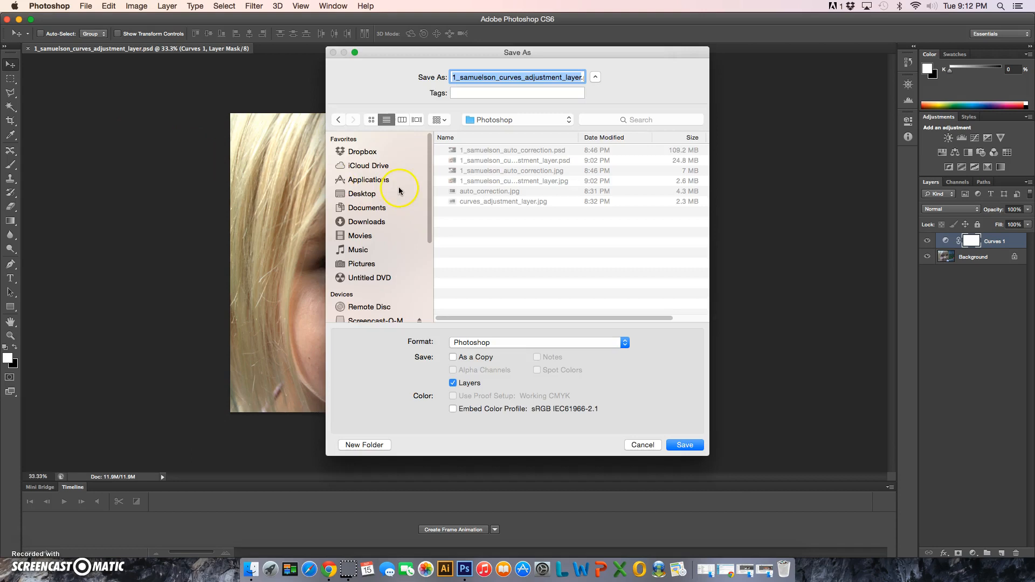
pyautogui.click(534, 79)
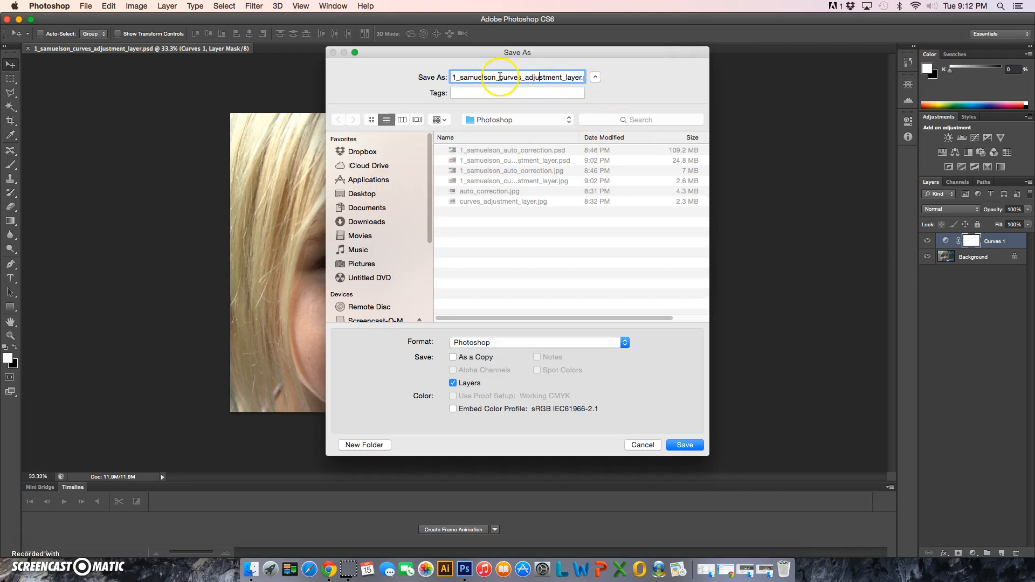
pyautogui.moveTo(500, 78); pyautogui.dragTo(517, 78)
pyautogui.write('hue_saturation')
pyautogui.click(454, 77)
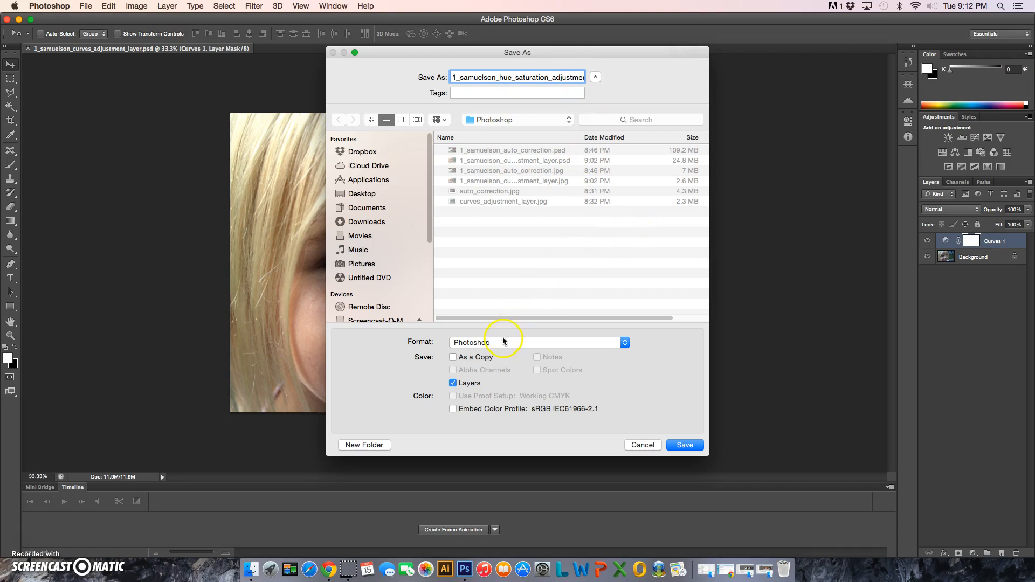
pyautogui.click(687, 446)
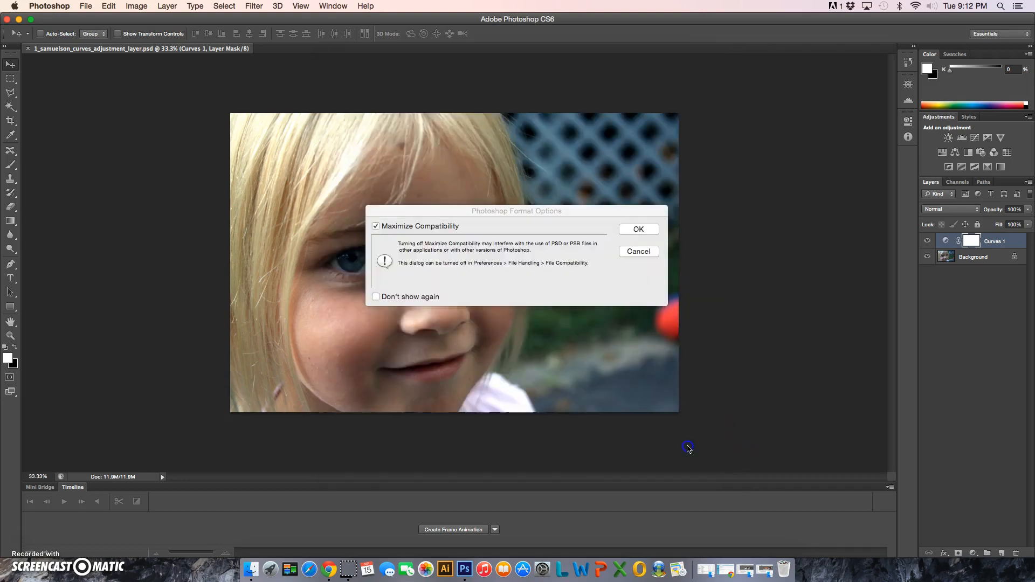
pyautogui.click(649, 231)
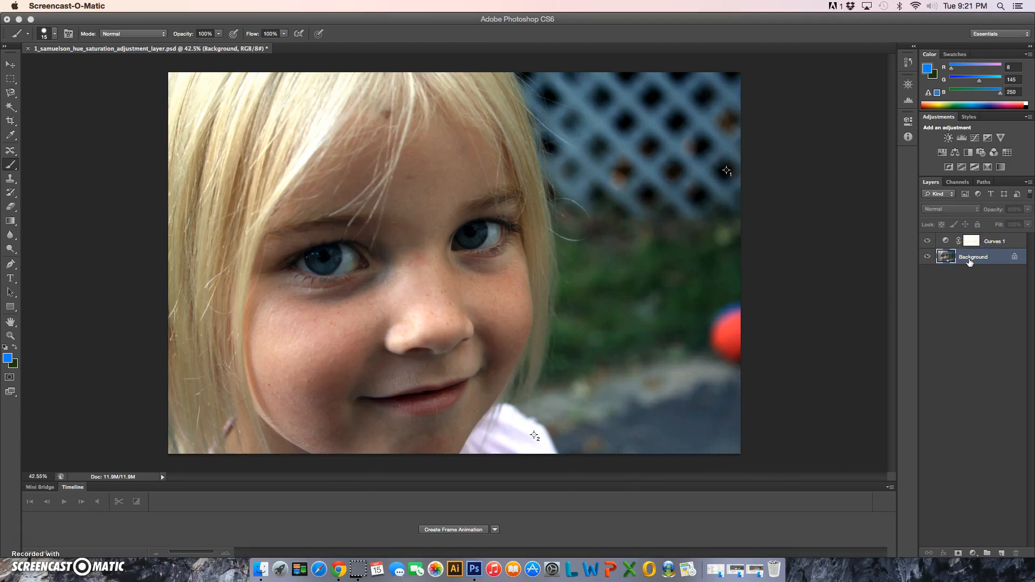
# Step: Outline the iris of the eye on the image's left side using the Magnetic Lasso with a 3 px feather
pyautogui.click(991, 291)
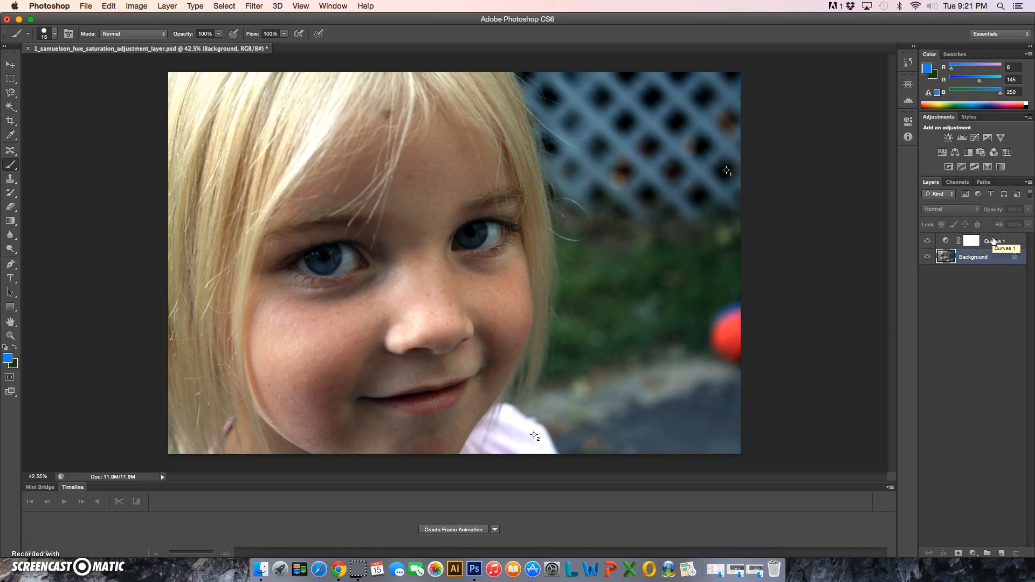
pyautogui.press('super+equal')
pyautogui.press('super+equal')
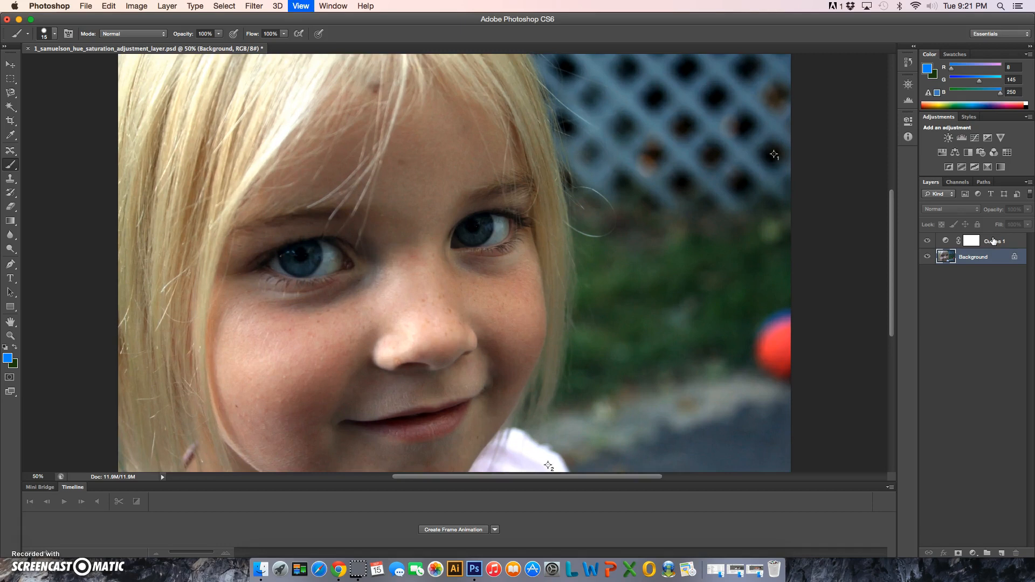
pyautogui.press('super+equal')
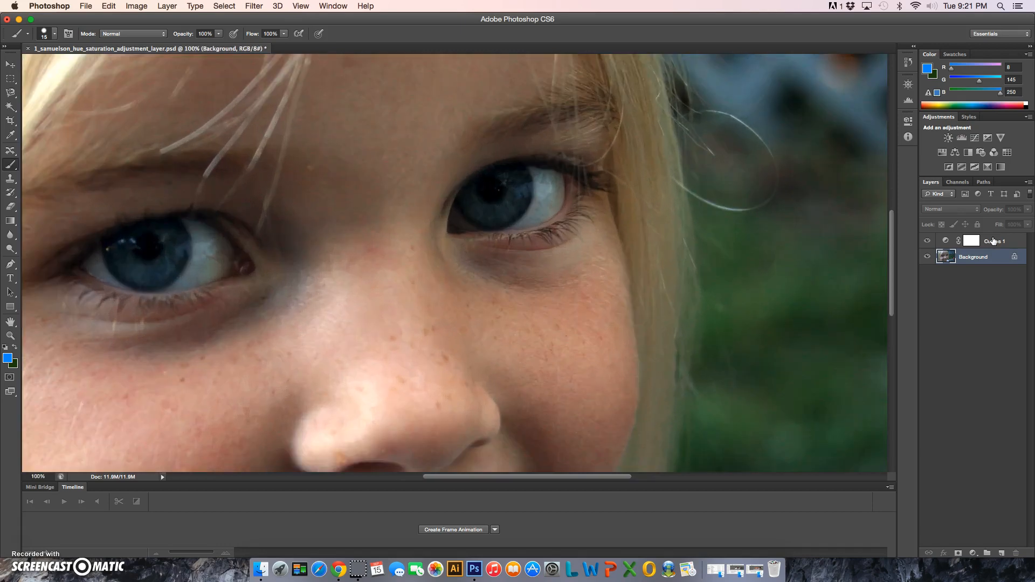
pyautogui.moveTo(619, 477); pyautogui.dragTo(592, 479)
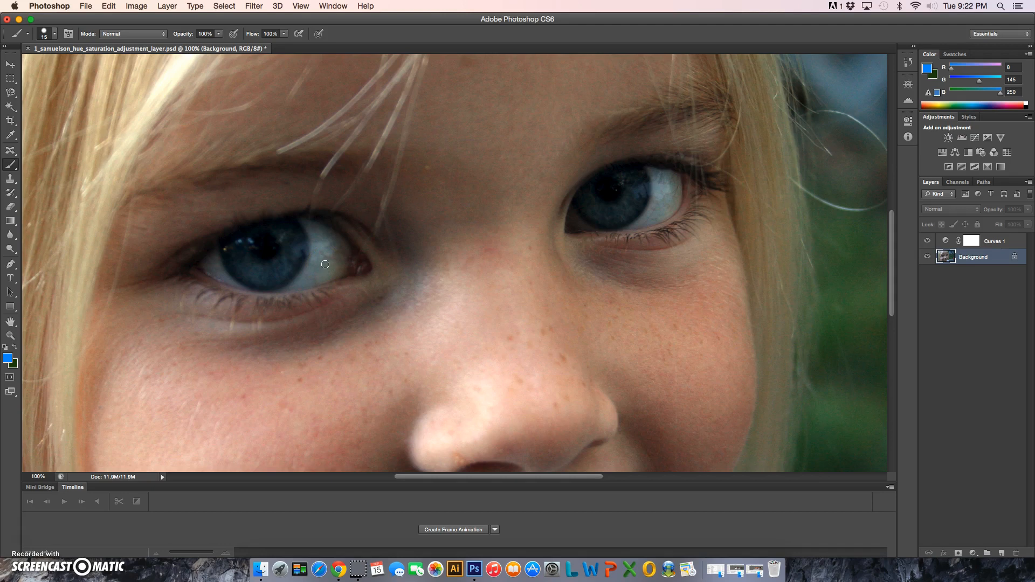
pyautogui.click(10, 93)
pyautogui.click(11, 94)
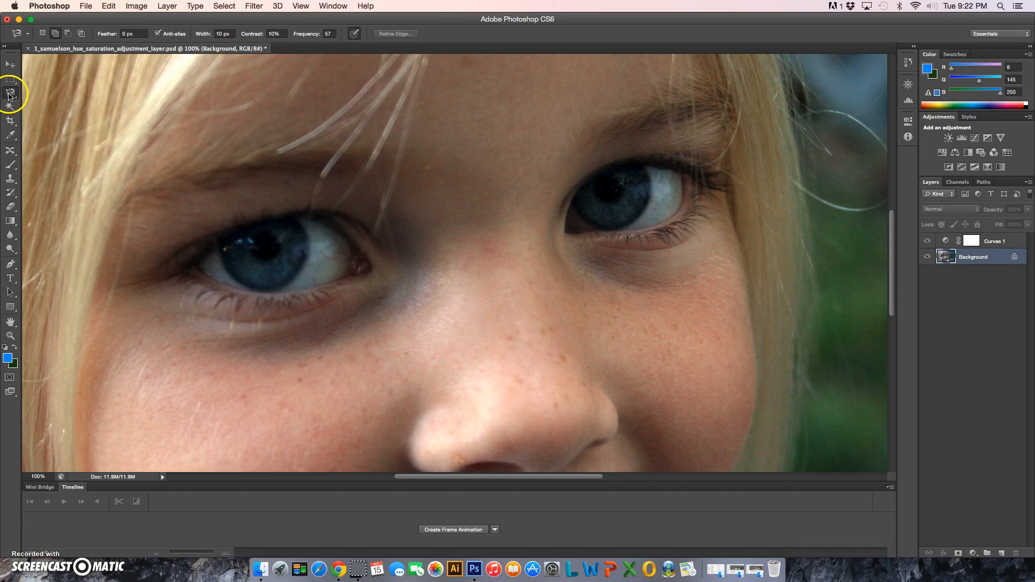
pyautogui.click(123, 34)
pyautogui.press('Return')
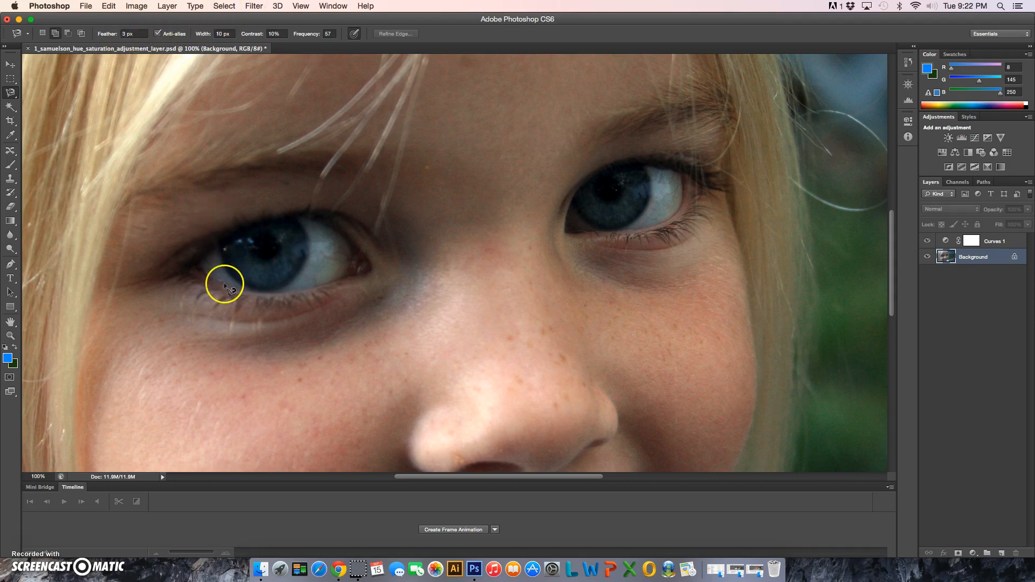
pyautogui.click(217, 252)
pyautogui.click(252, 292)
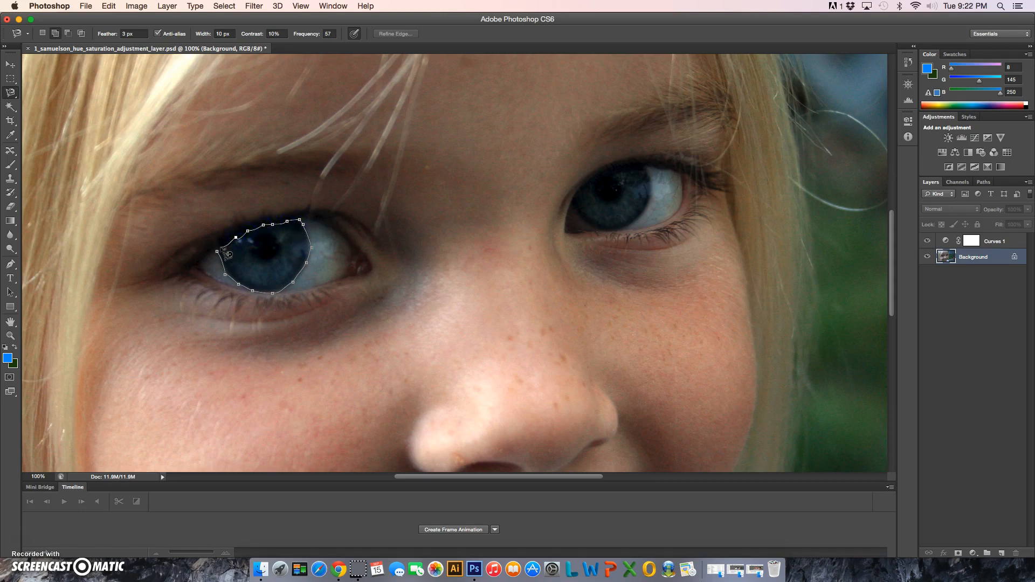
pyautogui.click(218, 250)
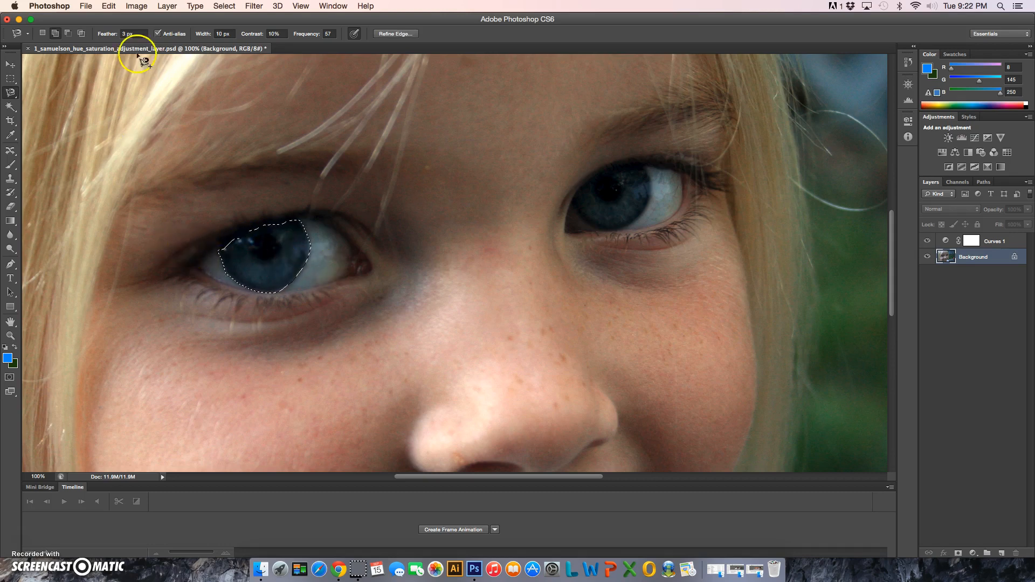
# Step: Add the iris of the other eye to the existing selection with the Magnetic Lasso
pyautogui.click(54, 36)
pyautogui.click(555, 195)
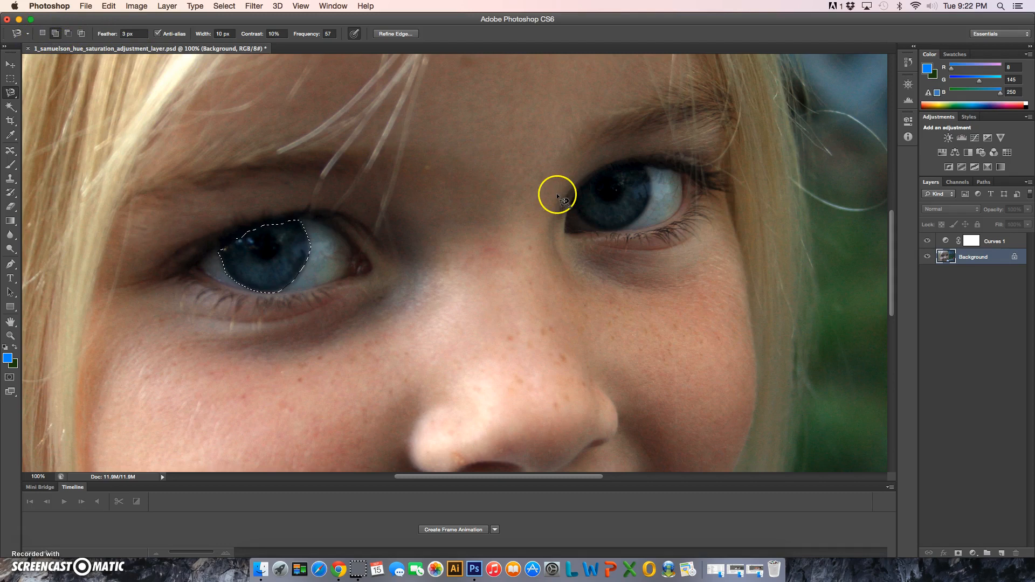
pyautogui.click(570, 210)
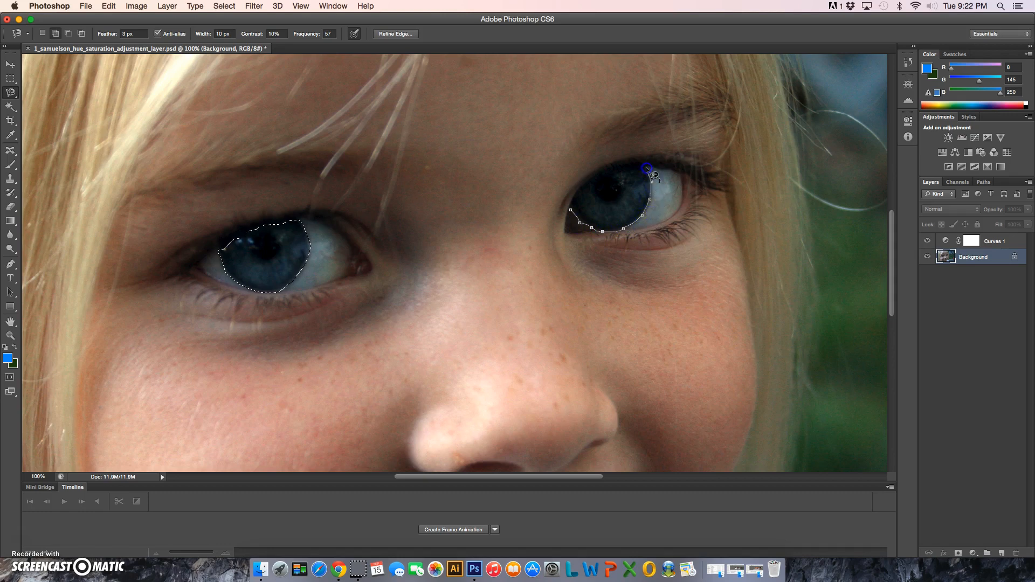
pyautogui.click(628, 166)
pyautogui.click(581, 186)
pyautogui.click(570, 210)
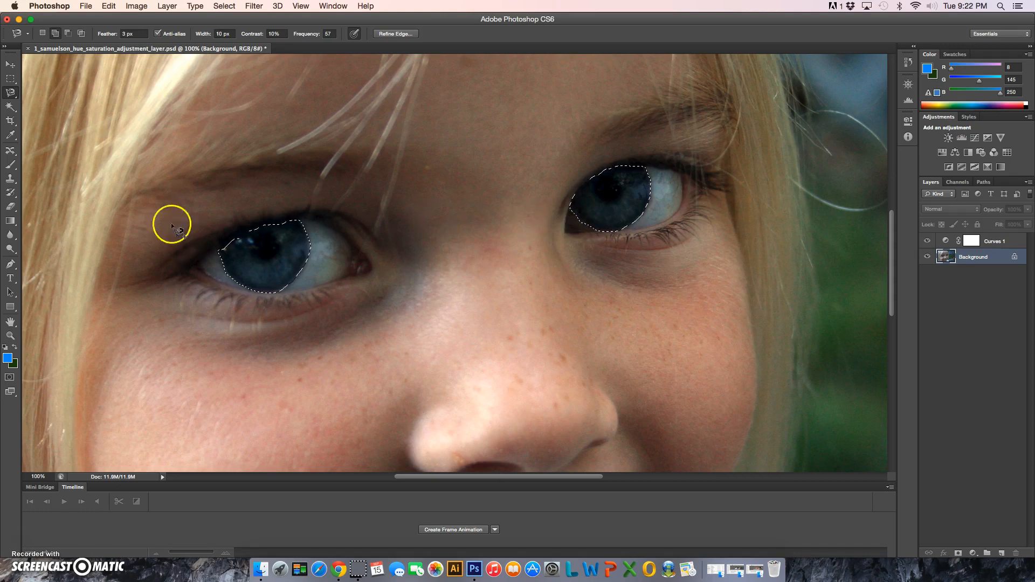
# Step: Refine the edges of the iris selection in Quick Mask mode by painting the missed areas white with a 15 px brush
pyautogui.click(10, 377)
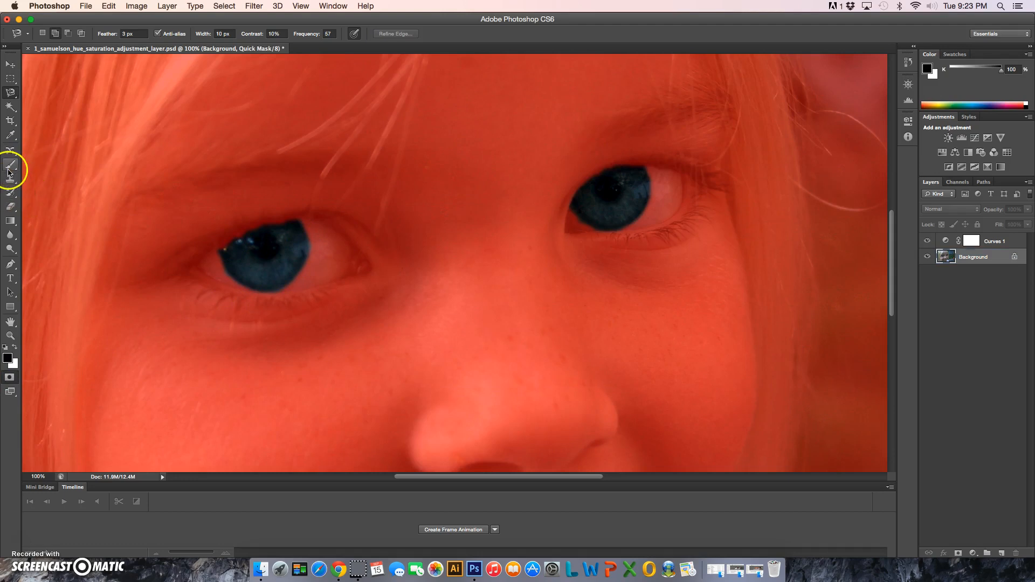
pyautogui.click(9, 167)
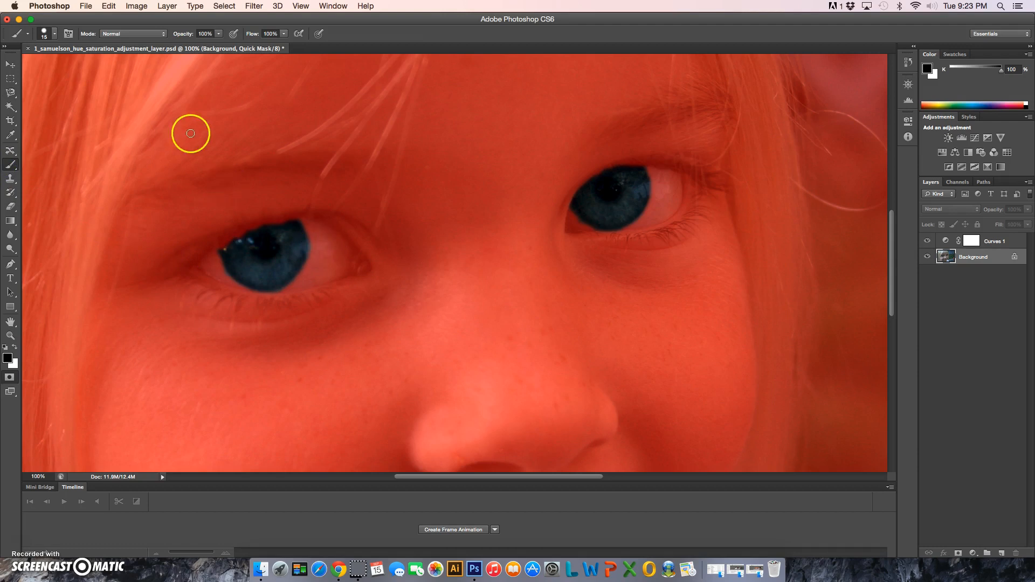
pyautogui.click(54, 34)
pyautogui.click(65, 91)
pyautogui.click(340, 28)
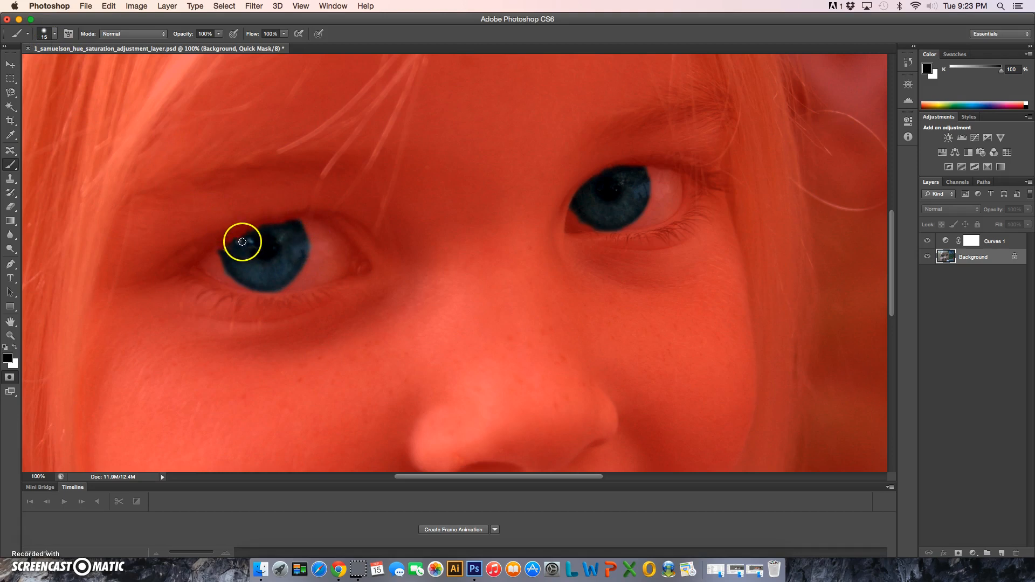
pyautogui.click(224, 249)
pyautogui.press('super+z')
pyautogui.click(13, 347)
pyautogui.moveTo(230, 256); pyautogui.dragTo(224, 248)
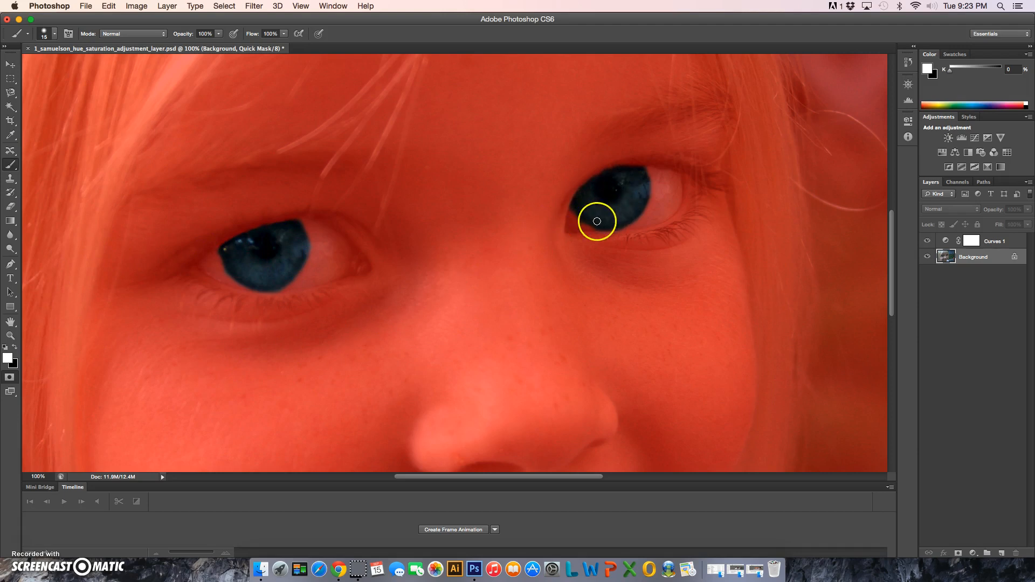
pyautogui.click(613, 170)
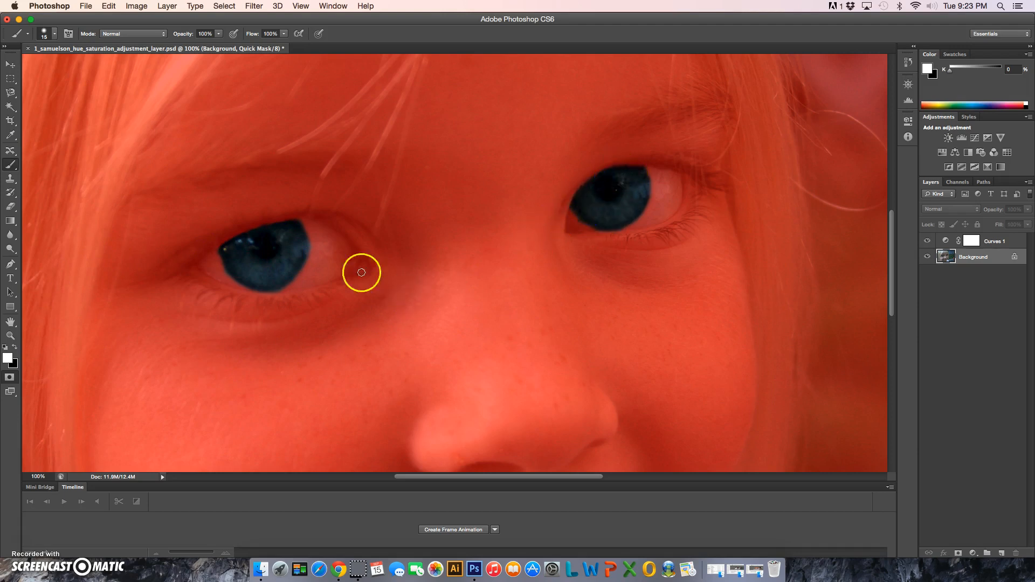
pyautogui.click(10, 378)
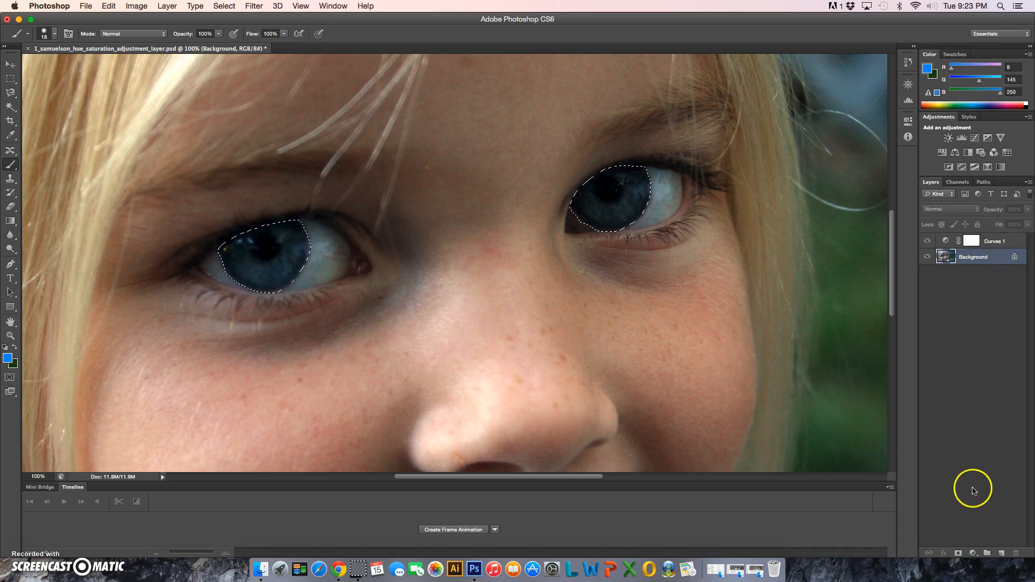
# Step: Add a Hue/Saturation adjustment layer above the Background, masked to the selected irises
pyautogui.click(973, 553)
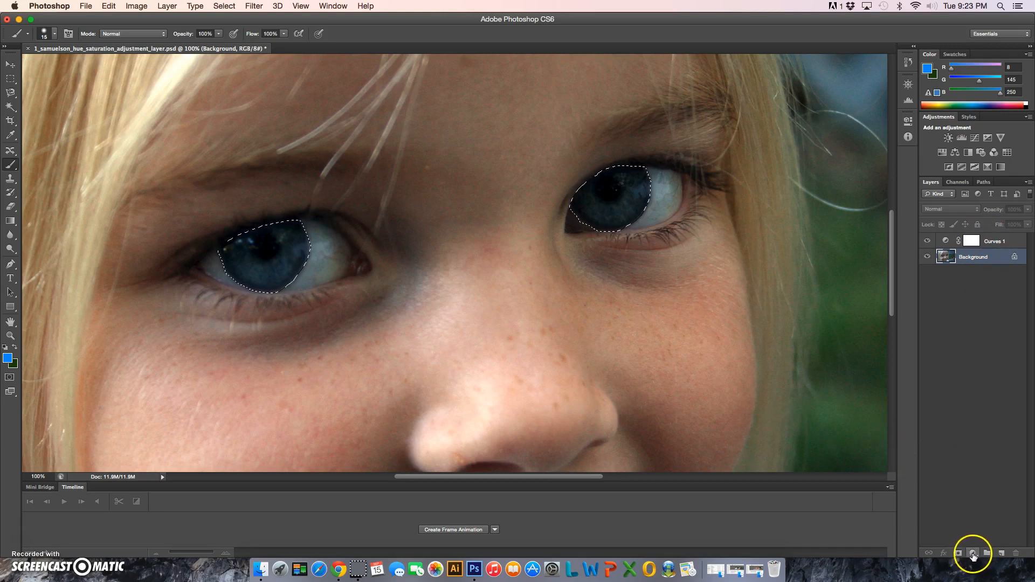
pyautogui.click(973, 554)
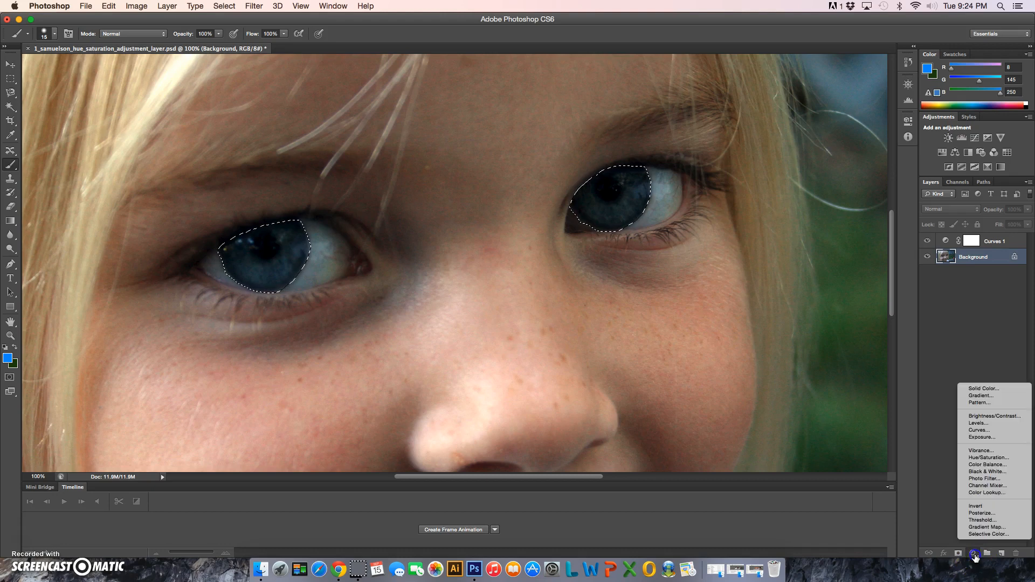
pyautogui.click(988, 457)
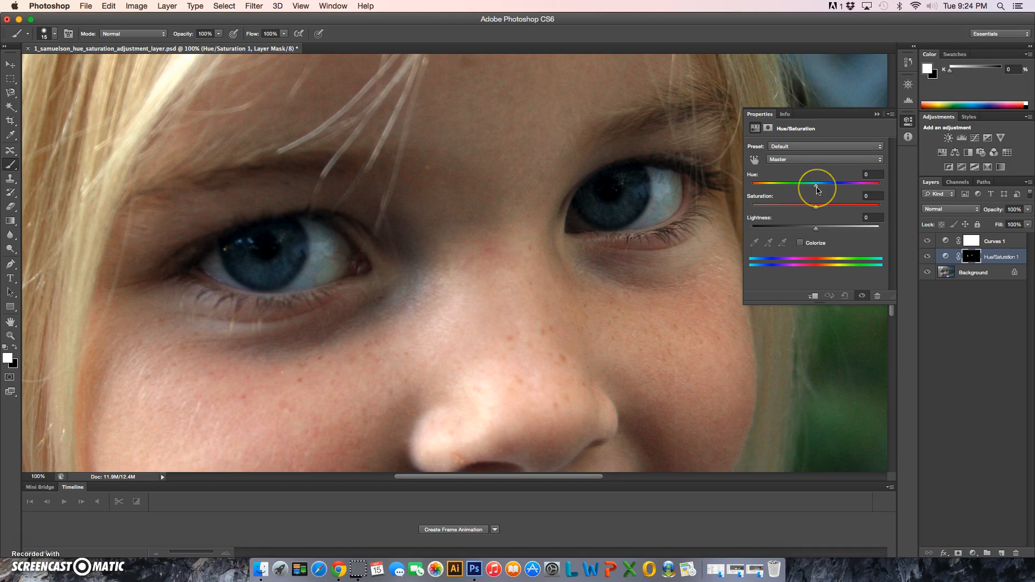
# Step: Try hue shifts of -40 and -108 on the irises and reset the hue to 0
pyautogui.click(816, 189)
pyautogui.moveTo(817, 189); pyautogui.dragTo(791, 190)
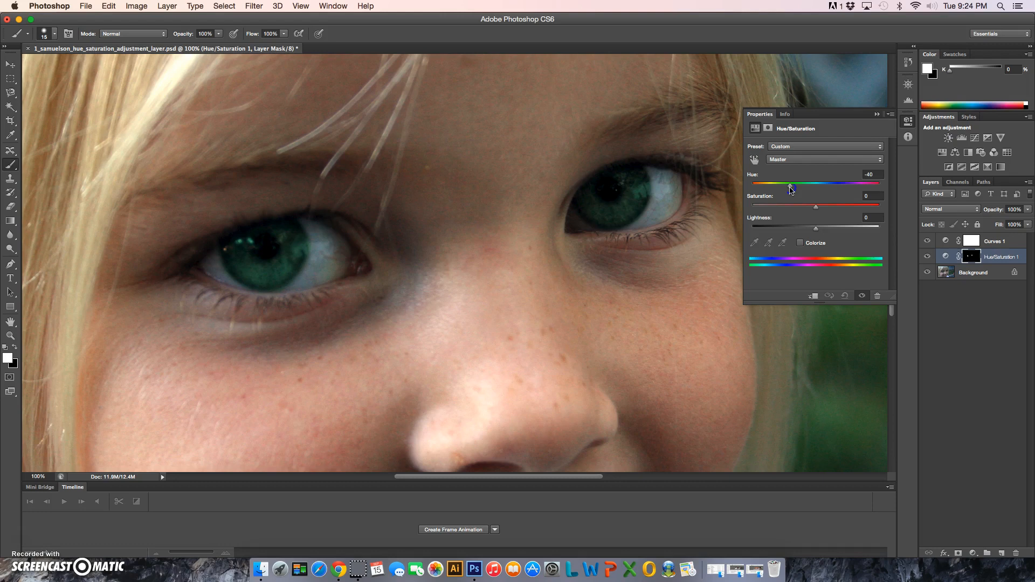
pyautogui.moveTo(791, 190); pyautogui.dragTo(771, 191)
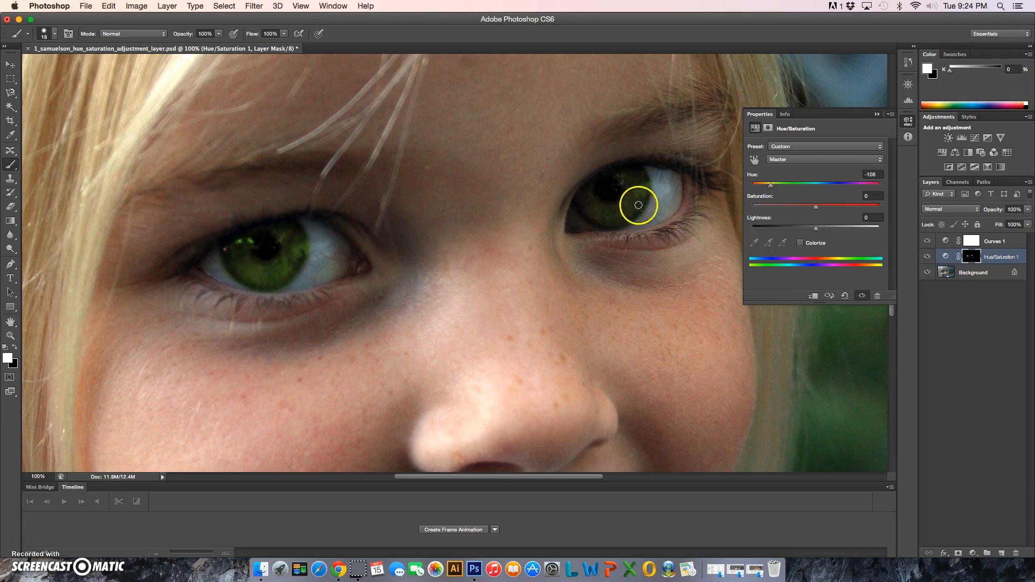
pyautogui.moveTo(771, 186); pyautogui.dragTo(816, 194)
pyautogui.moveTo(871, 175); pyautogui.dragTo(847, 174)
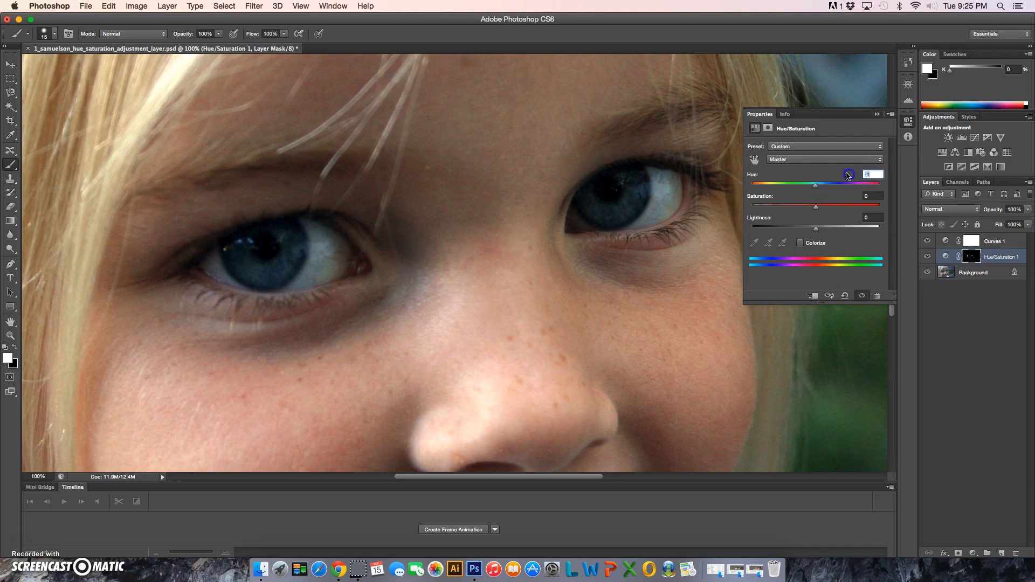
pyautogui.write('0')
# Step: Brighten the irises by setting the adjustment layer's saturation to +30 and lightness to +6, and collapse its settings
pyautogui.moveTo(816, 210); pyautogui.dragTo(755, 214)
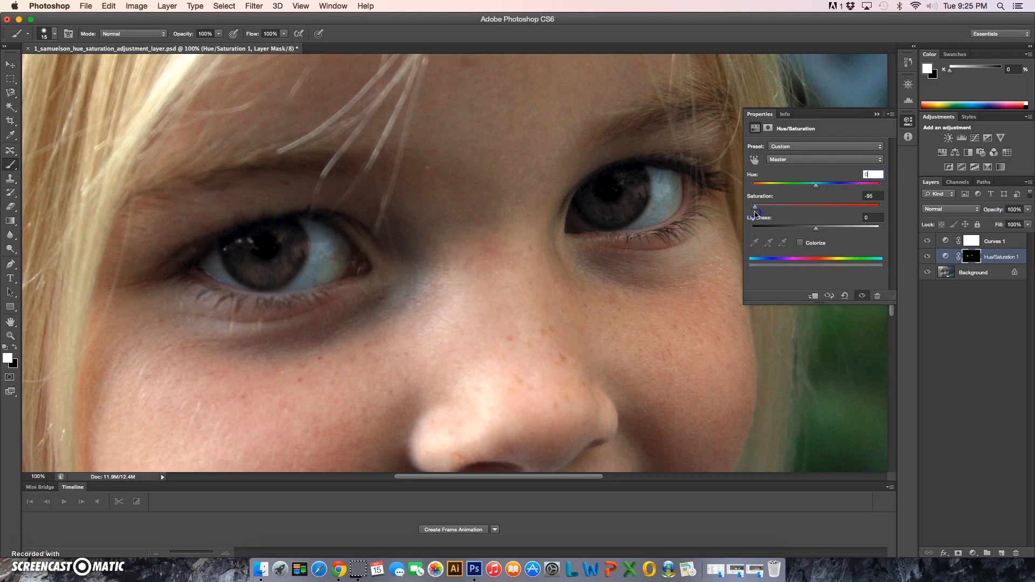
pyautogui.moveTo(755, 213); pyautogui.dragTo(830, 207)
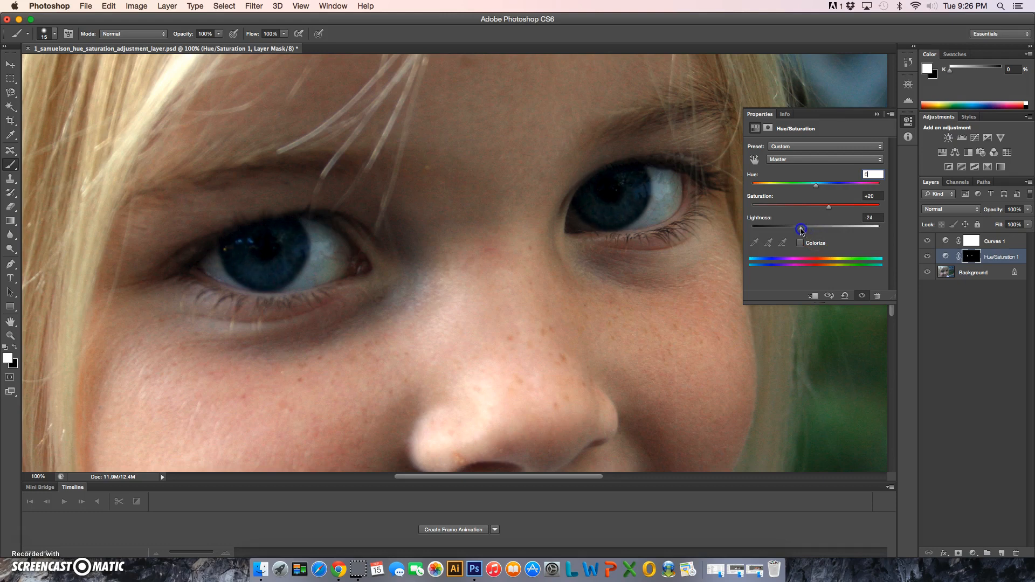
pyautogui.moveTo(801, 230)
pyautogui.mouseDown()
pyautogui.moveTo(766, 230)
pyautogui.moveTo(834, 232)
pyautogui.moveTo(819, 233)
pyautogui.mouseUp()
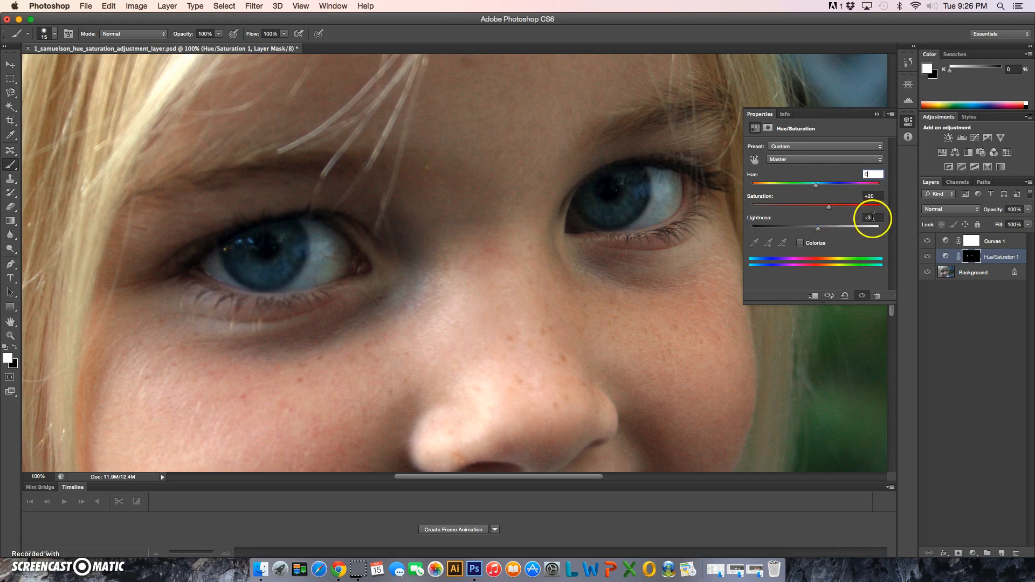
pyautogui.moveTo(818, 230); pyautogui.dragTo(836, 211)
pyautogui.press('super+0')
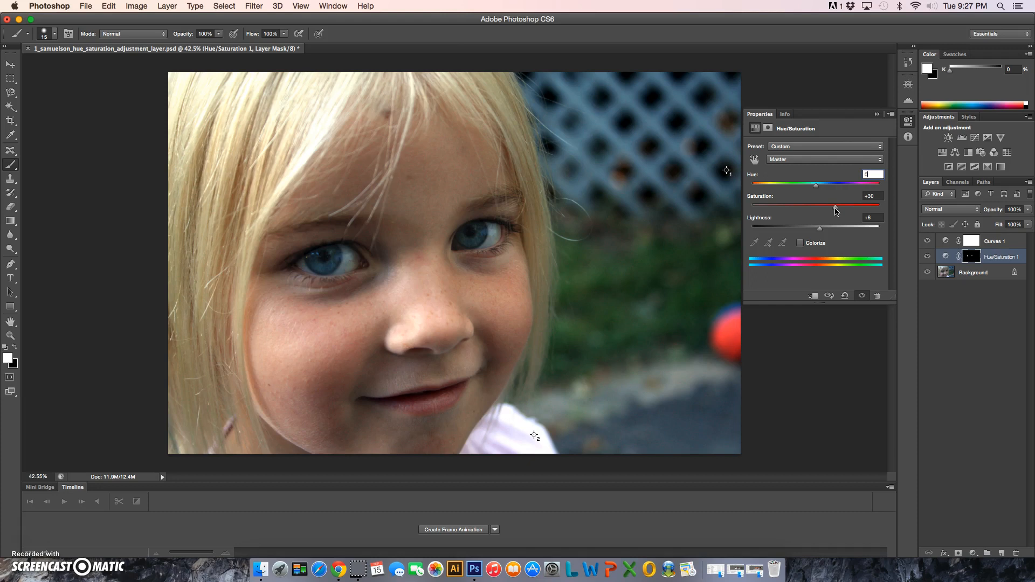
pyautogui.click(873, 218)
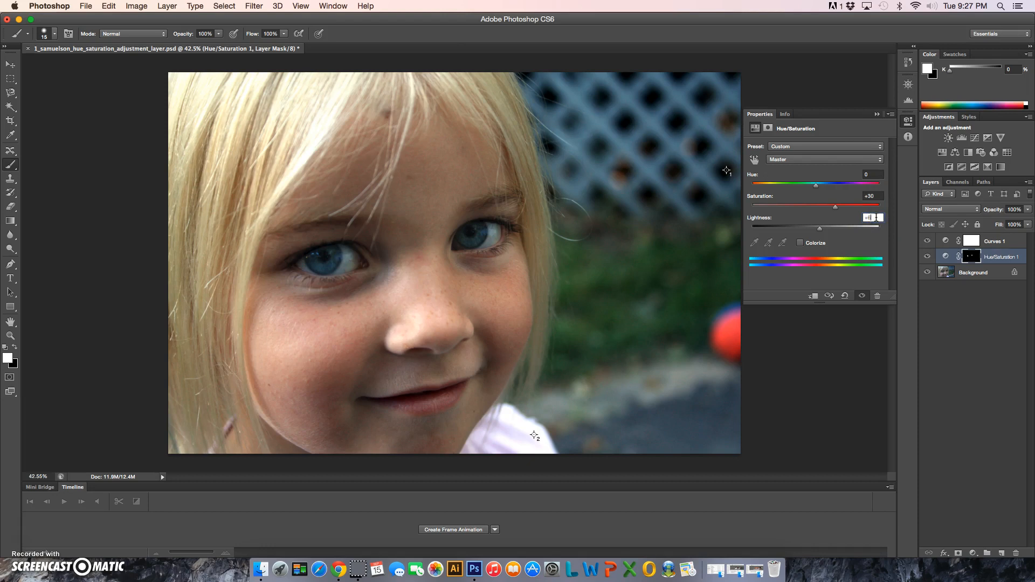
pyautogui.click(877, 114)
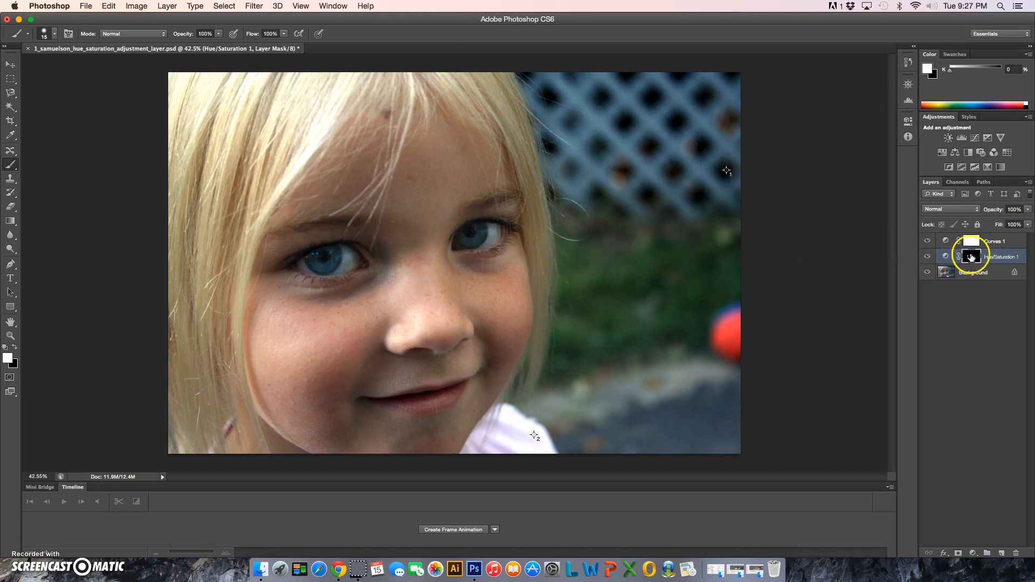
pyautogui.moveTo(463, 240); pyautogui.dragTo(461, 240)
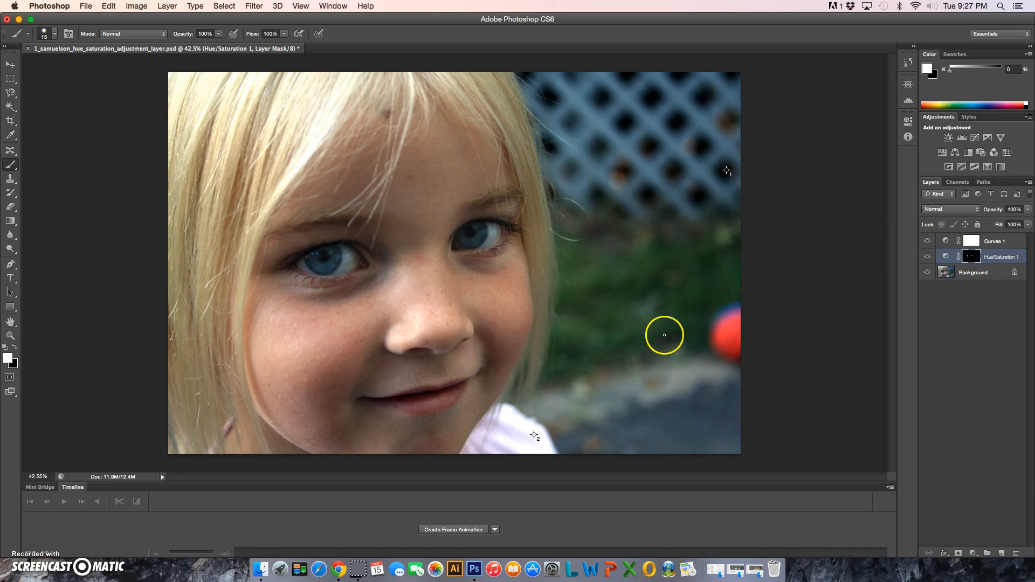
pyautogui.click(968, 551)
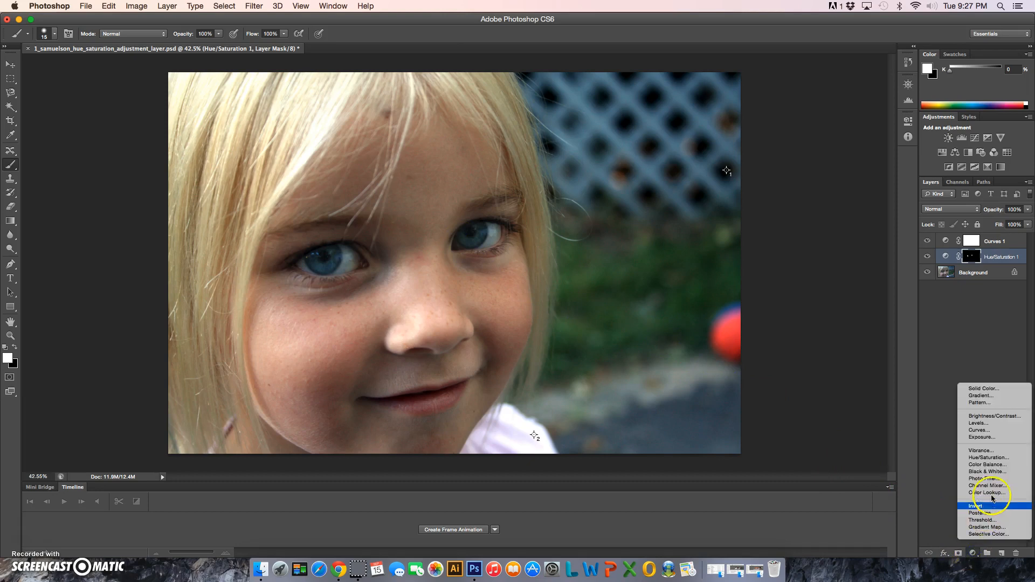
pyautogui.click(947, 376)
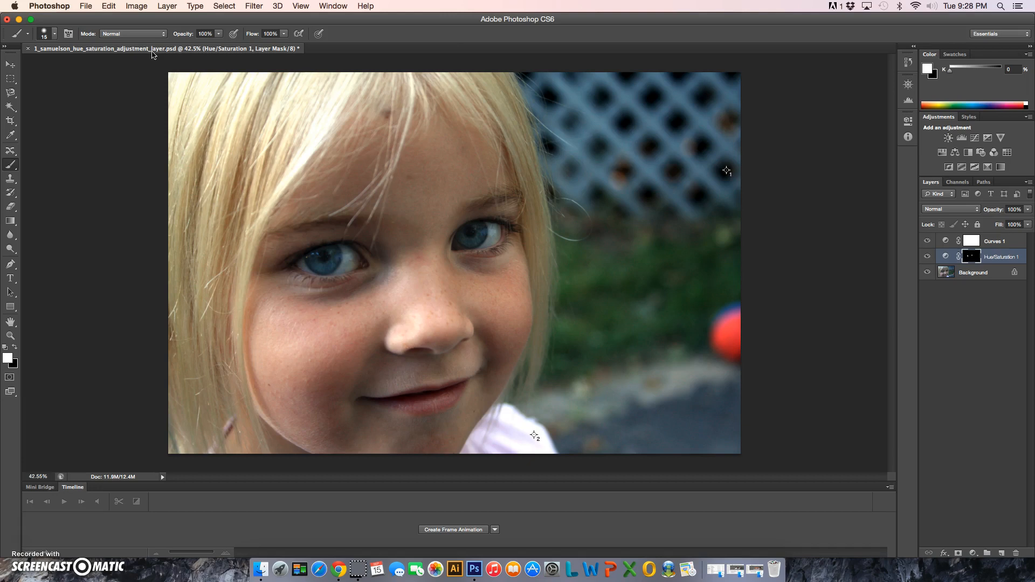
# Step: Save the layered PSD, and save a JPEG copy under the same file name in the Photoshop folder at maximum quality 12
pyautogui.press('super+s')
pyautogui.moveTo(85, 6); pyautogui.dragTo(96, 131)
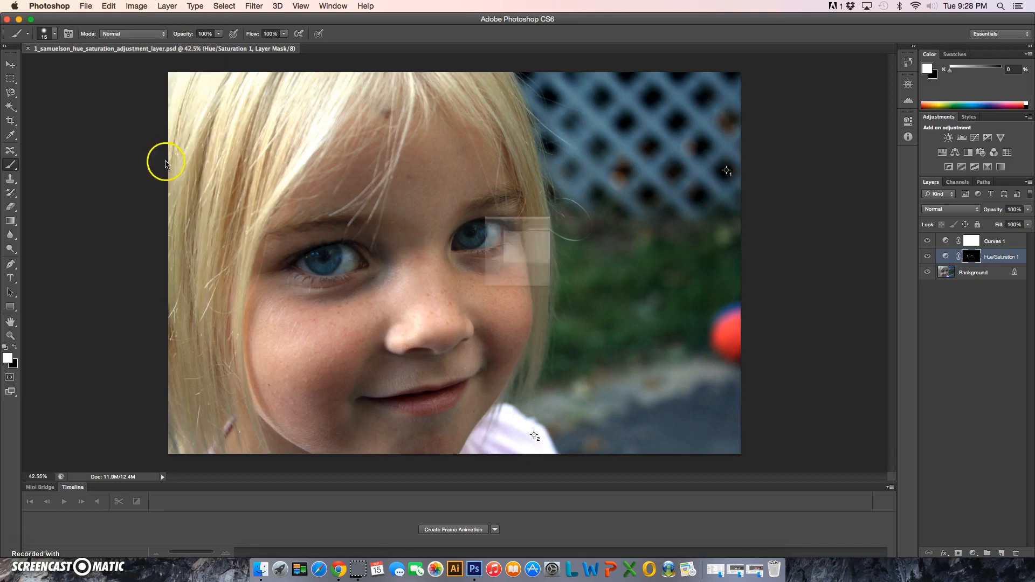
pyautogui.moveTo(459, 343); pyautogui.dragTo(475, 409)
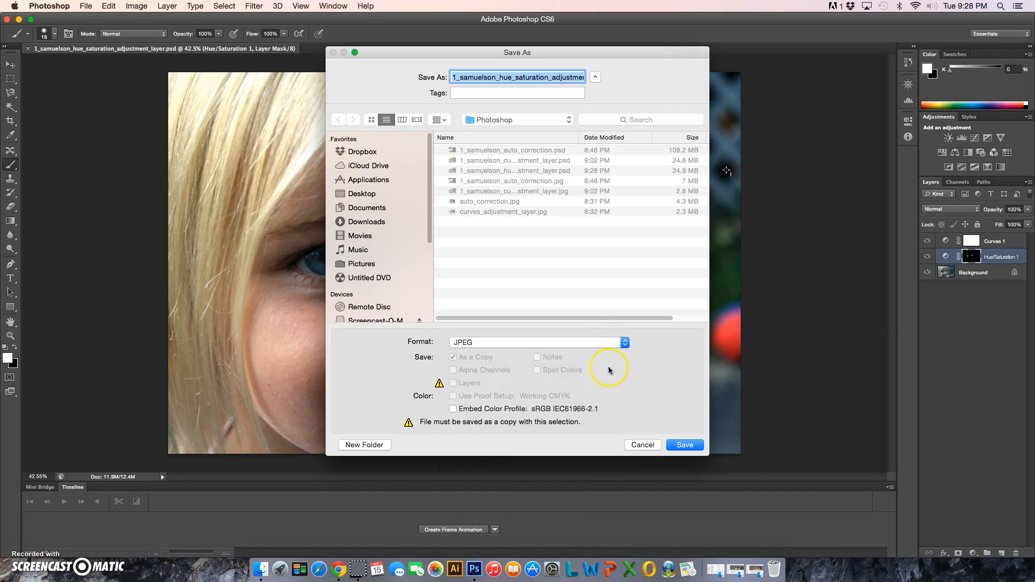
pyautogui.click(680, 446)
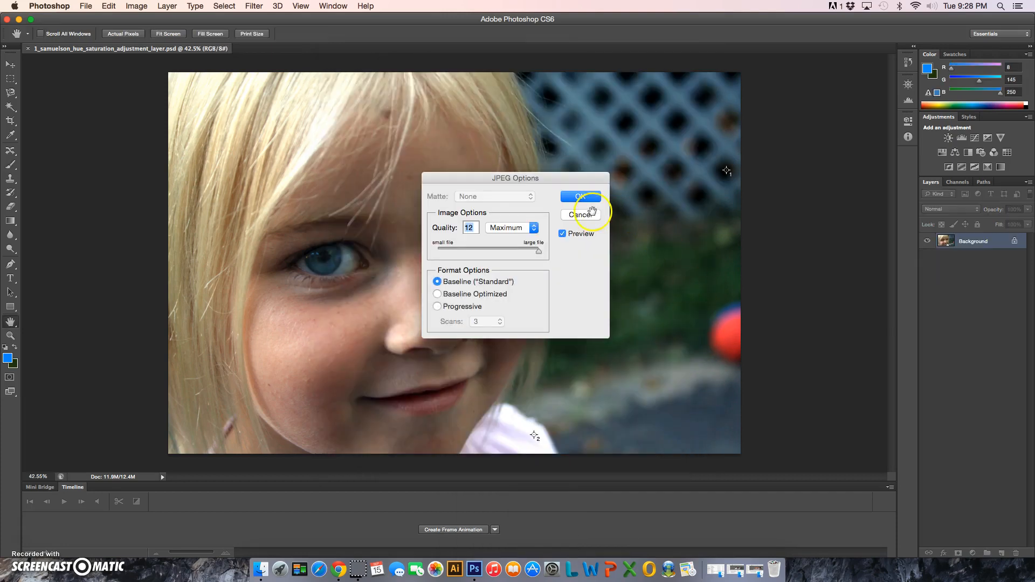
pyautogui.click(590, 197)
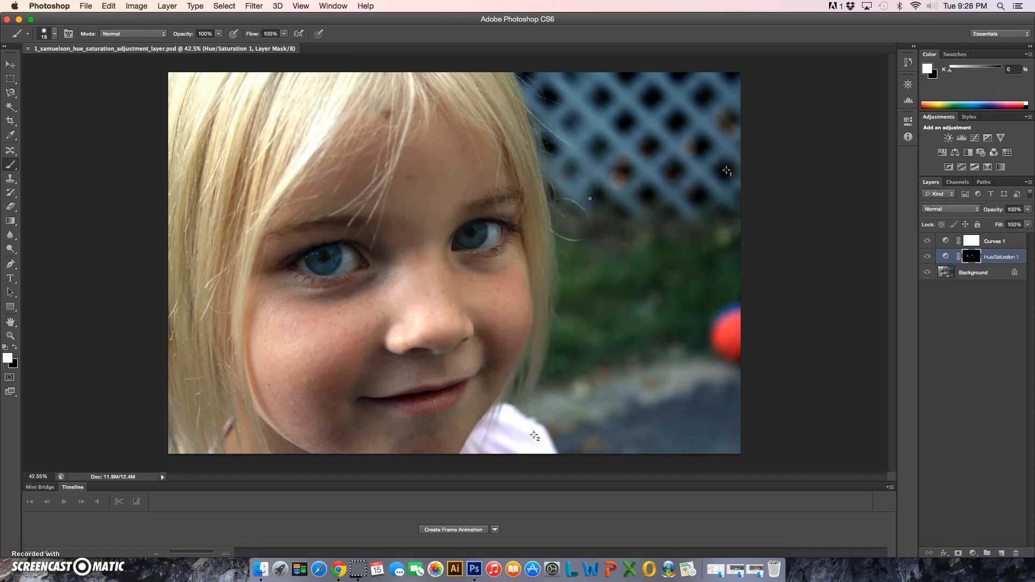
# Step: Close the saved portrait document
pyautogui.click(28, 49)
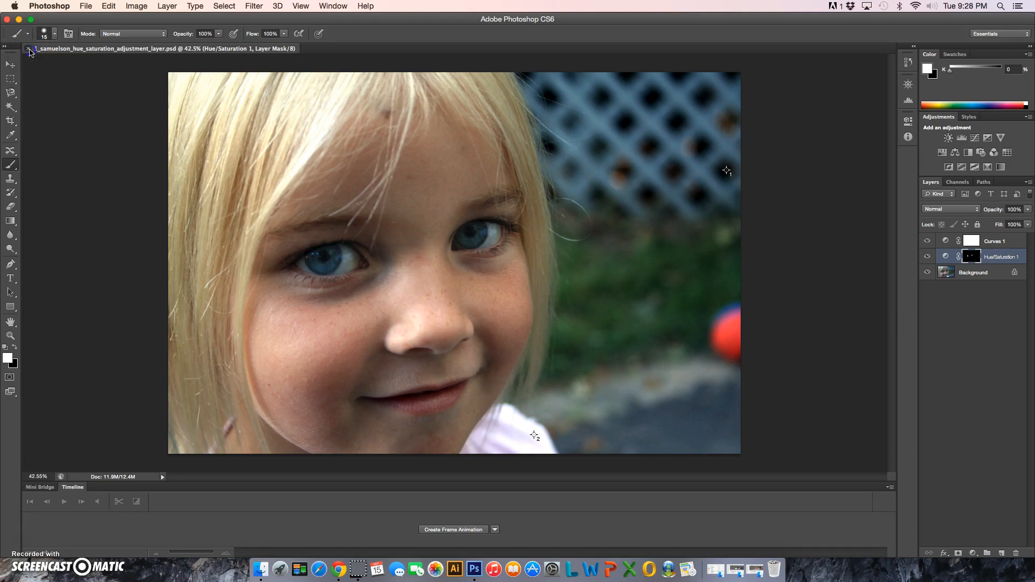
pyautogui.click(29, 49)
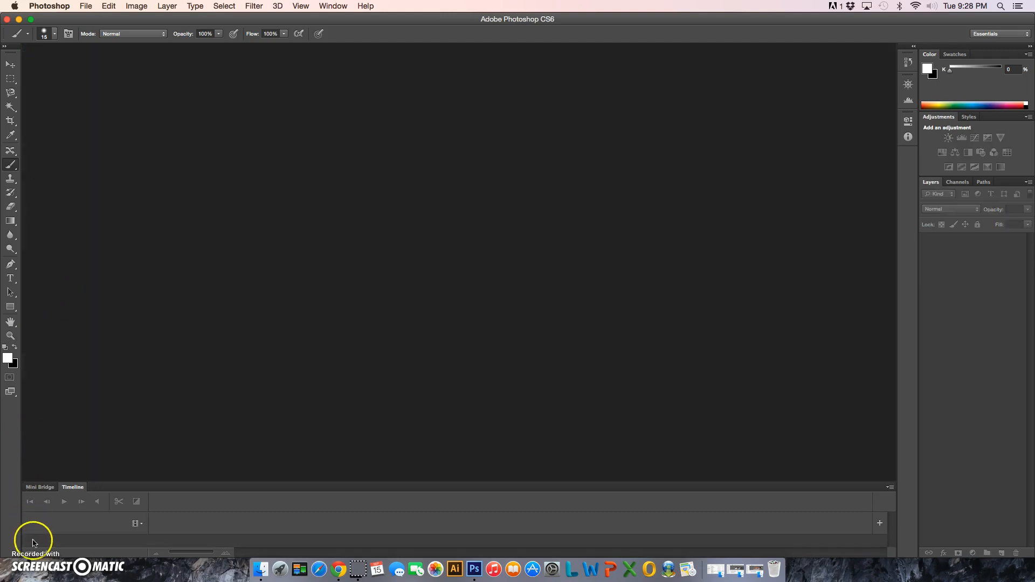